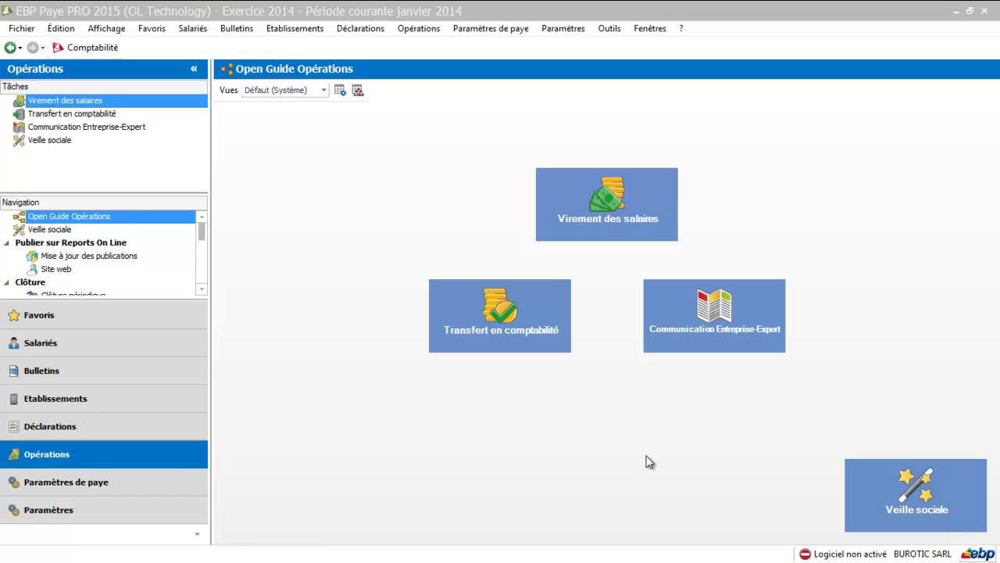
- Open the list of organisations under Etablissements and check the expense and third-party accounts of MEDERIC Non cadre
click(124, 399)
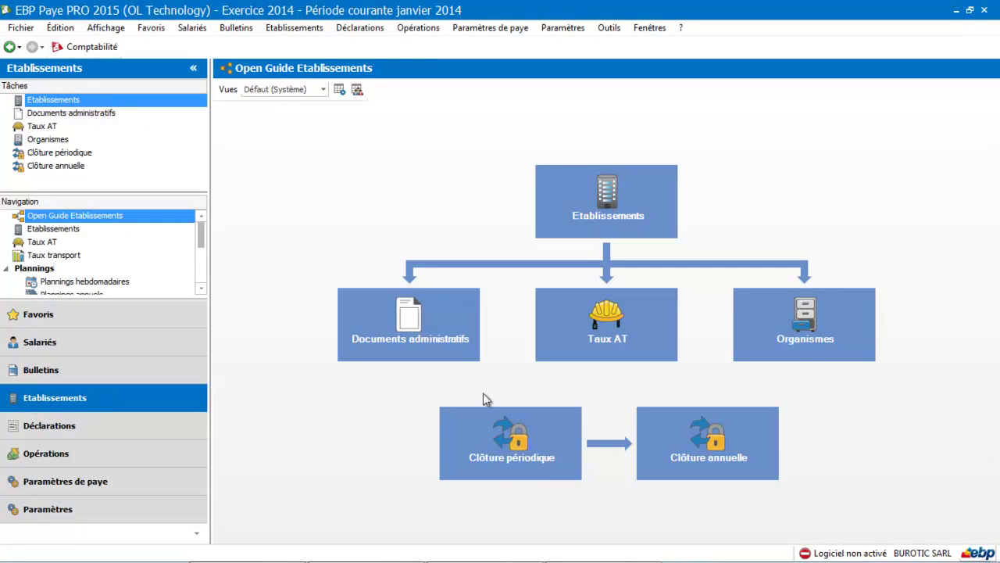
click(795, 341)
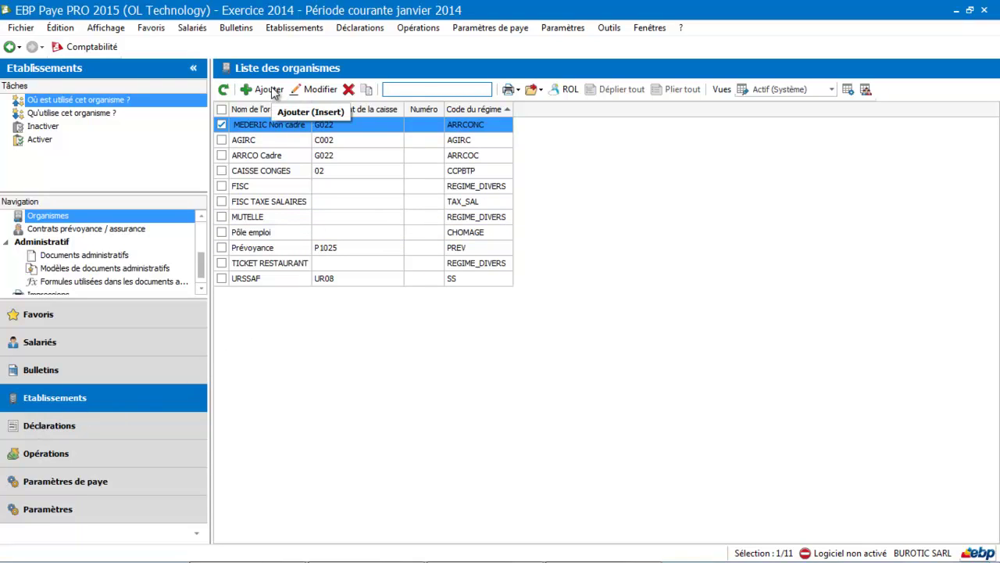
double_click(285, 128)
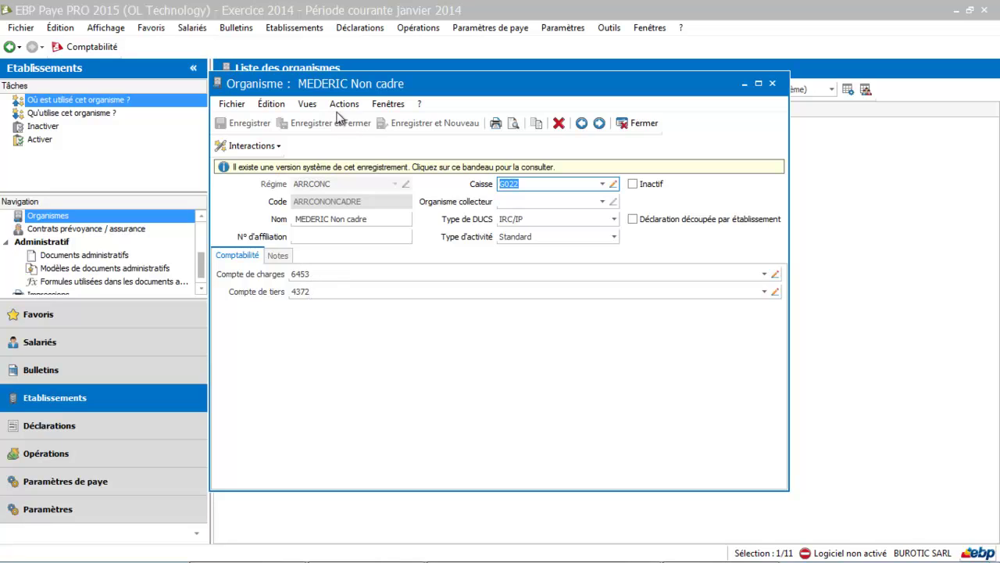
click(648, 125)
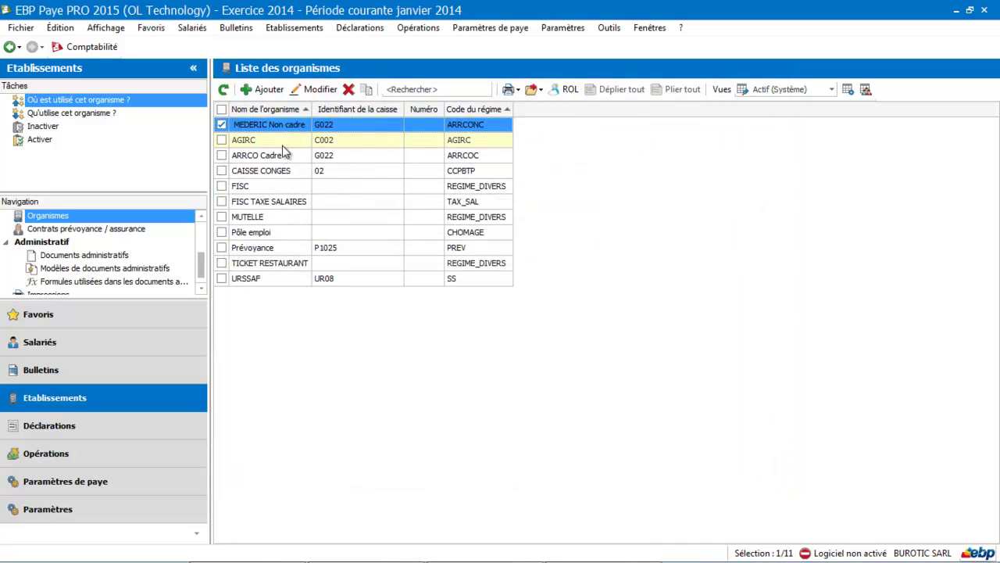
- Check the expense and third-party accounts on the URSSAF organisation record, then close it
click(267, 281)
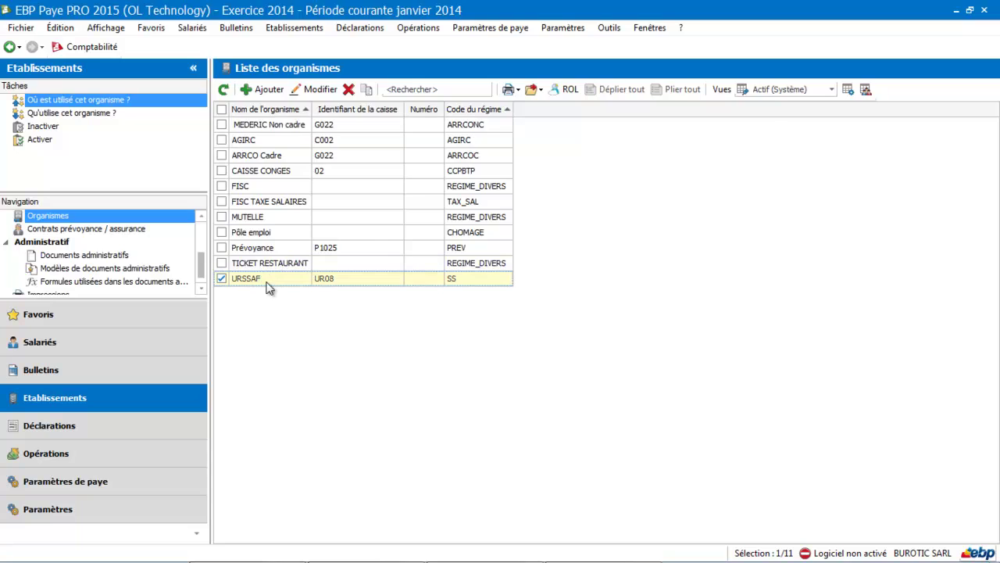
double_click(267, 283)
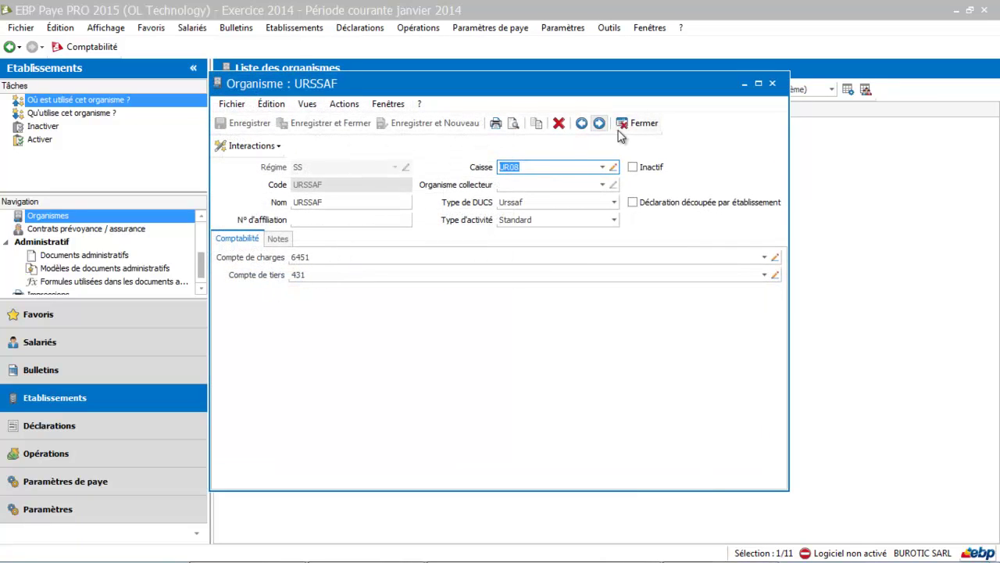
click(646, 125)
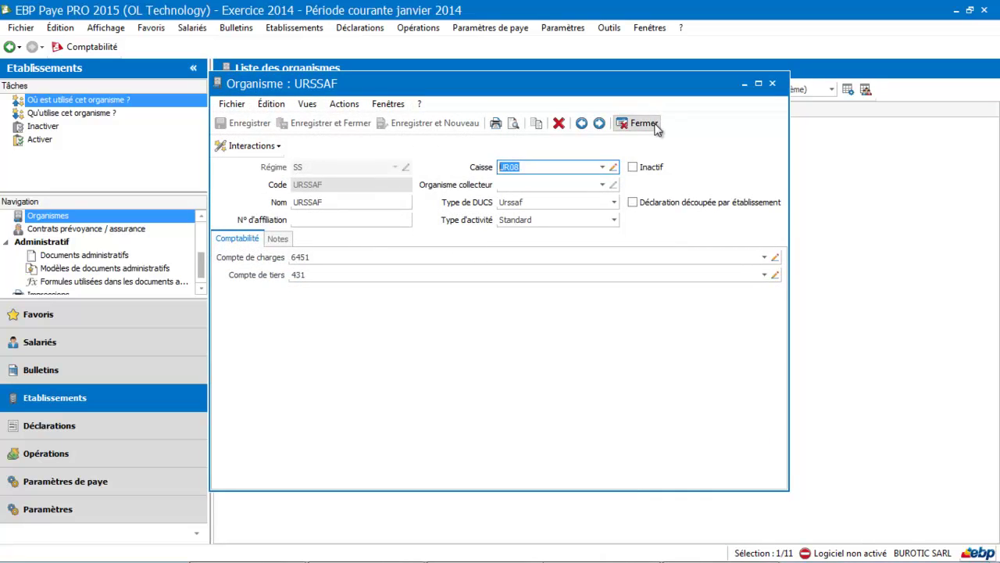
- Check the expense and third-party accounts of the MUTELLE and FISC organisations, closing each record
click(258, 219)
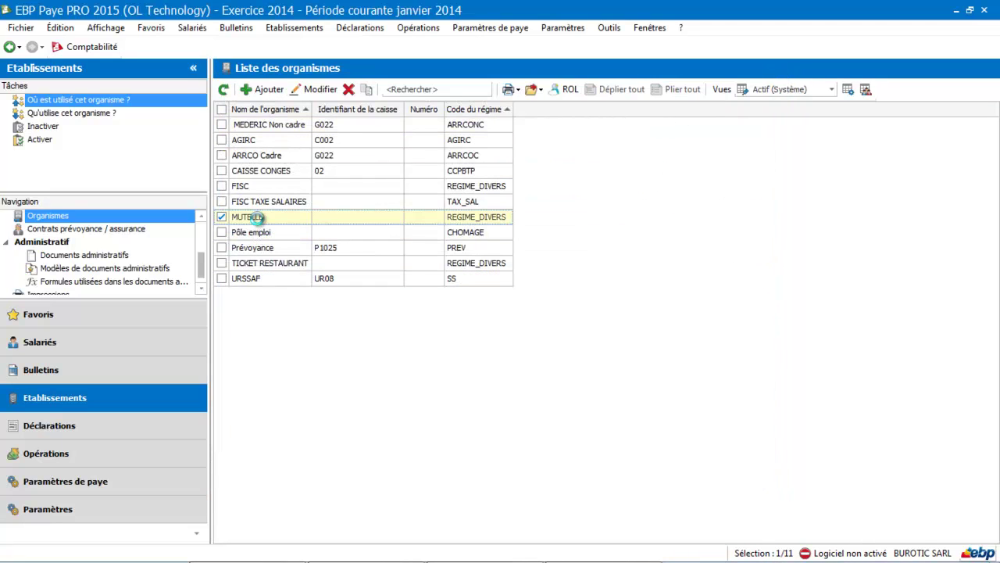
double_click(257, 218)
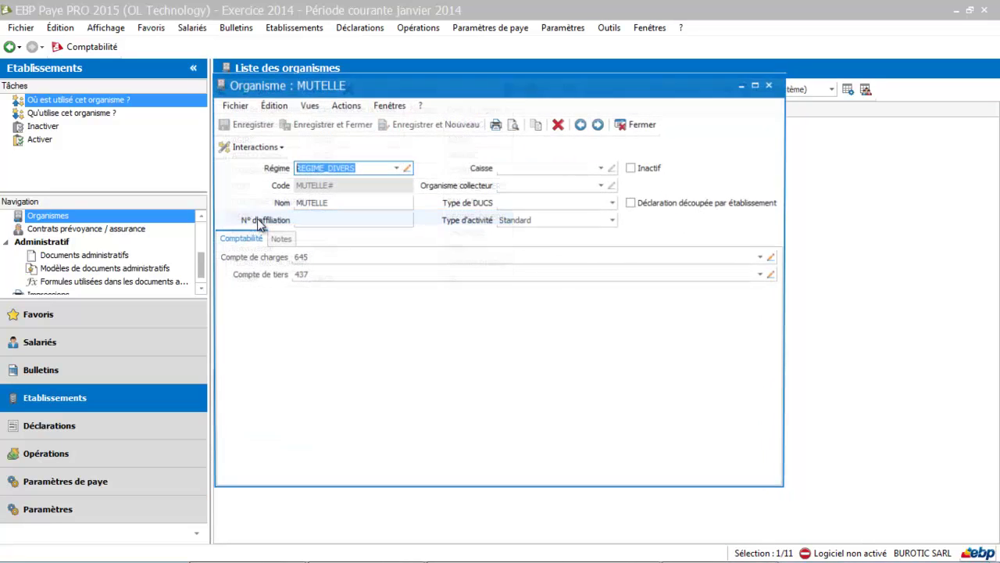
click(649, 125)
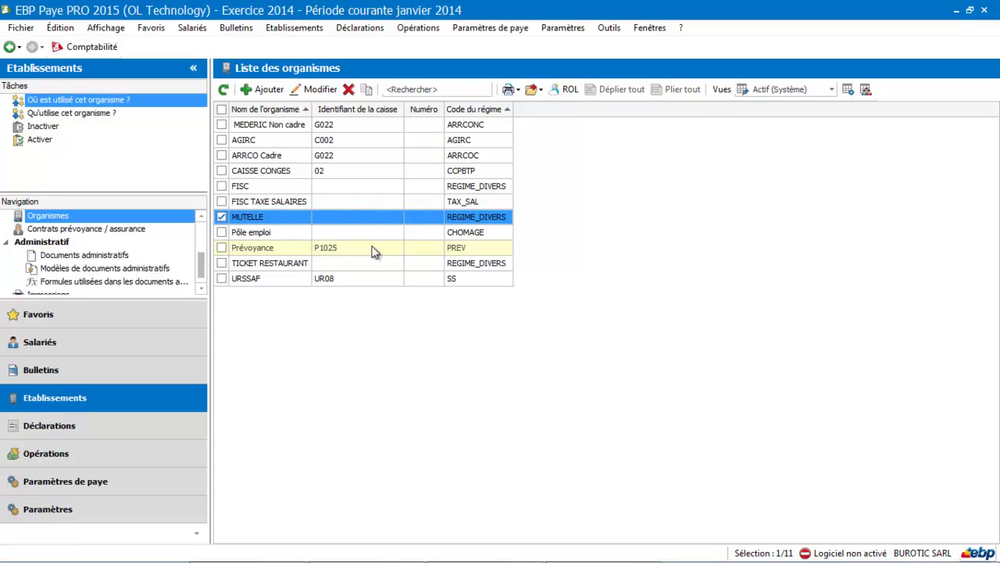
double_click(301, 186)
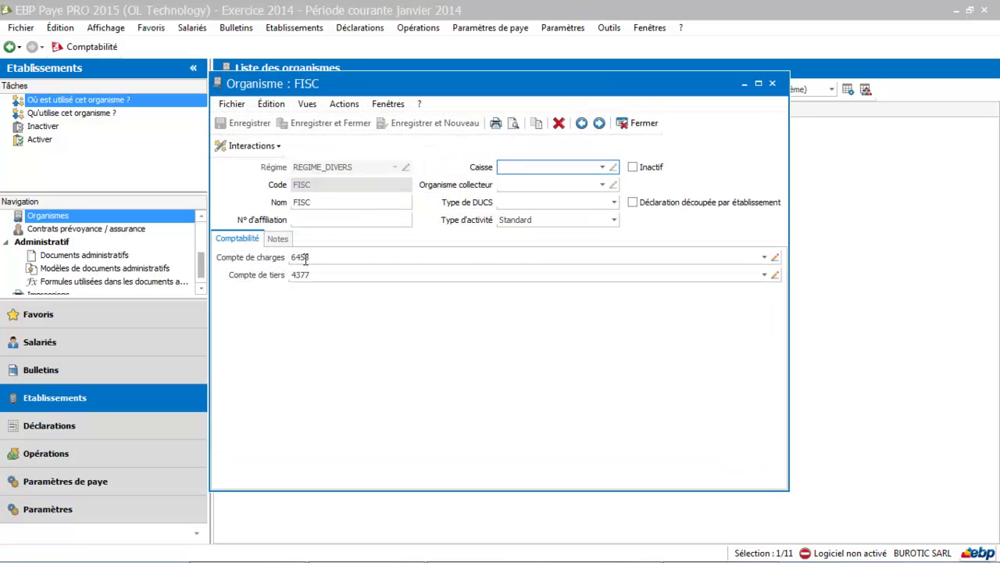
click(648, 125)
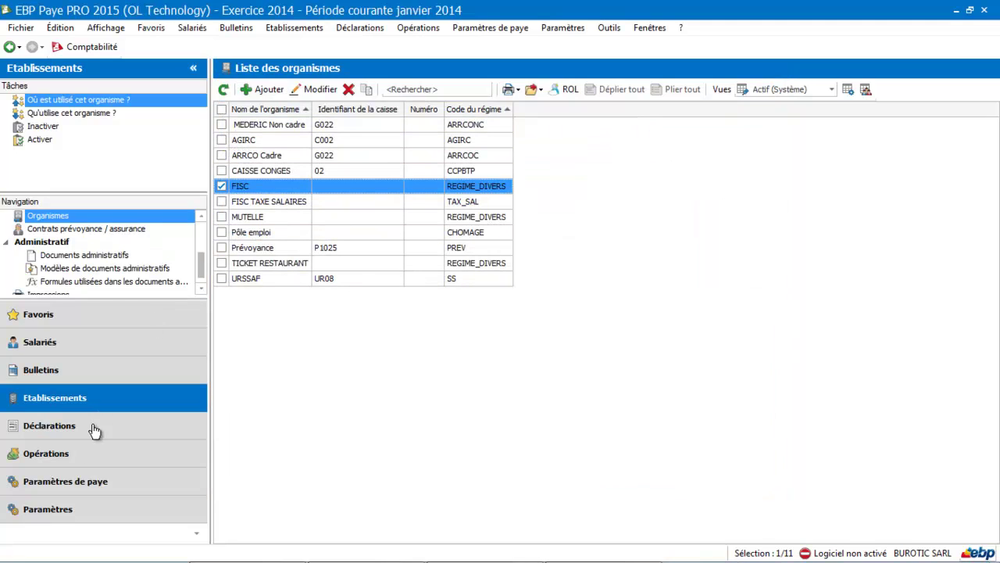
- Show the gross pay items (Rubrique de brut) in the payroll settings and filter them by the Salaire theme
click(92, 486)
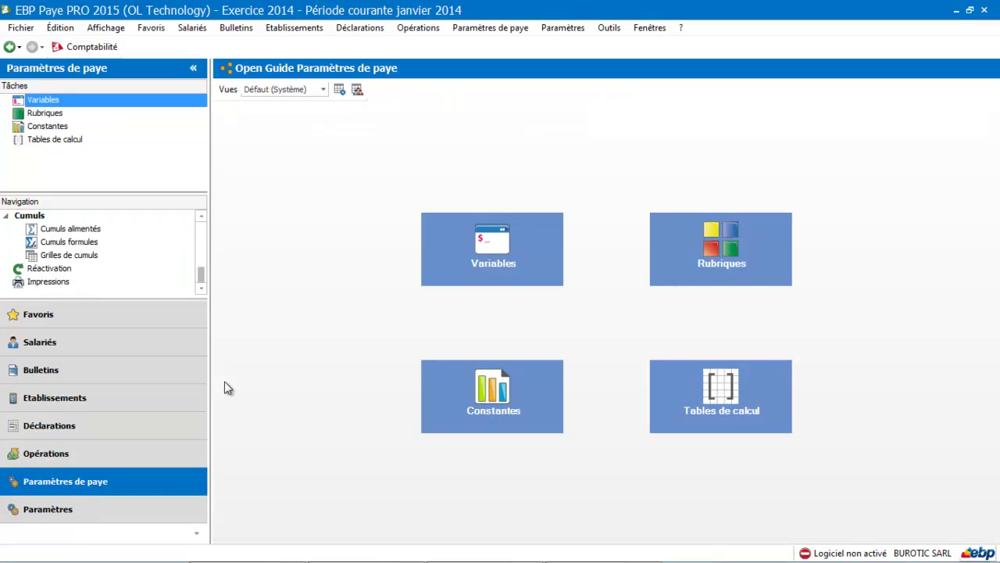
click(731, 261)
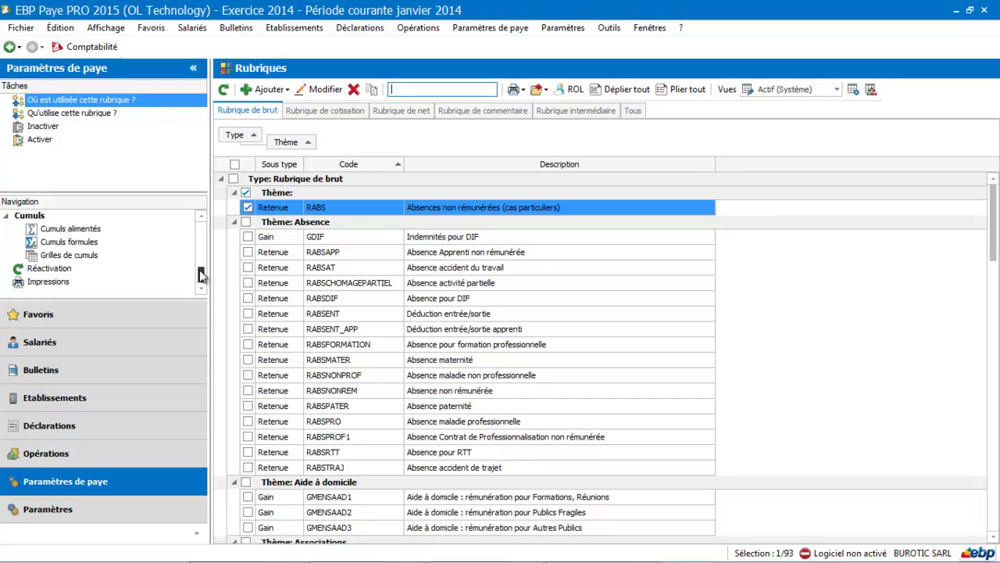
drag(201, 278, 202, 194)
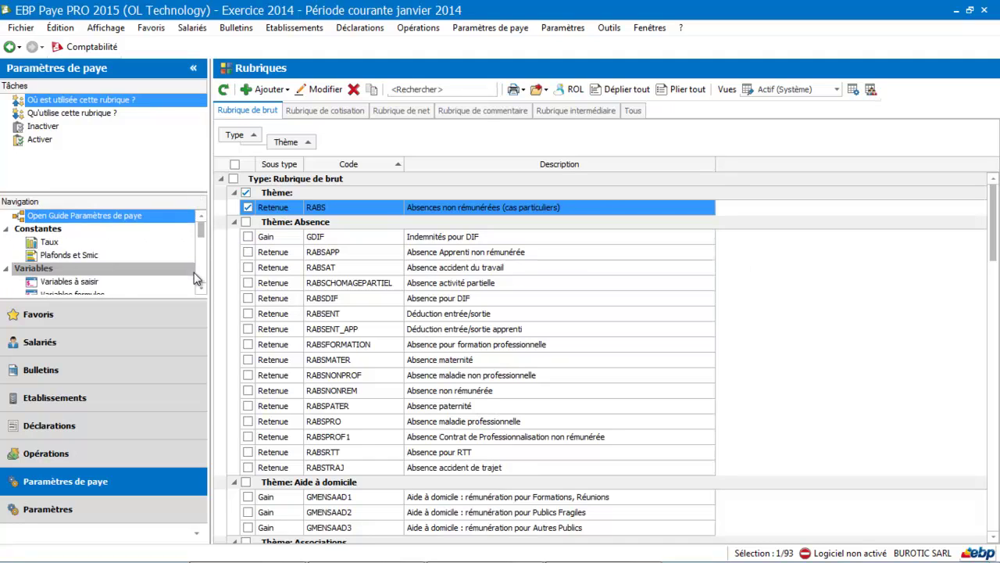
scroll(205, 290, down, 3)
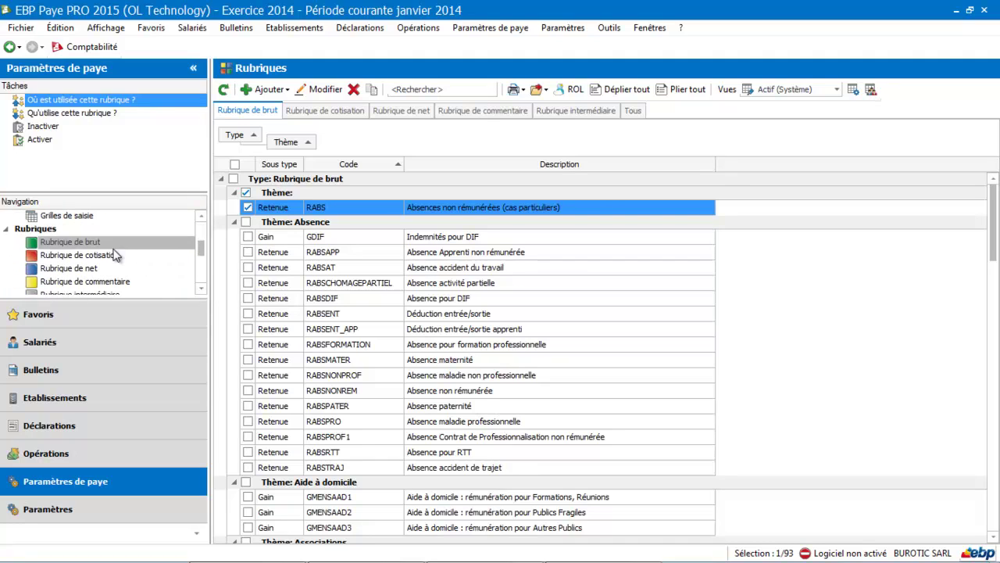
click(98, 243)
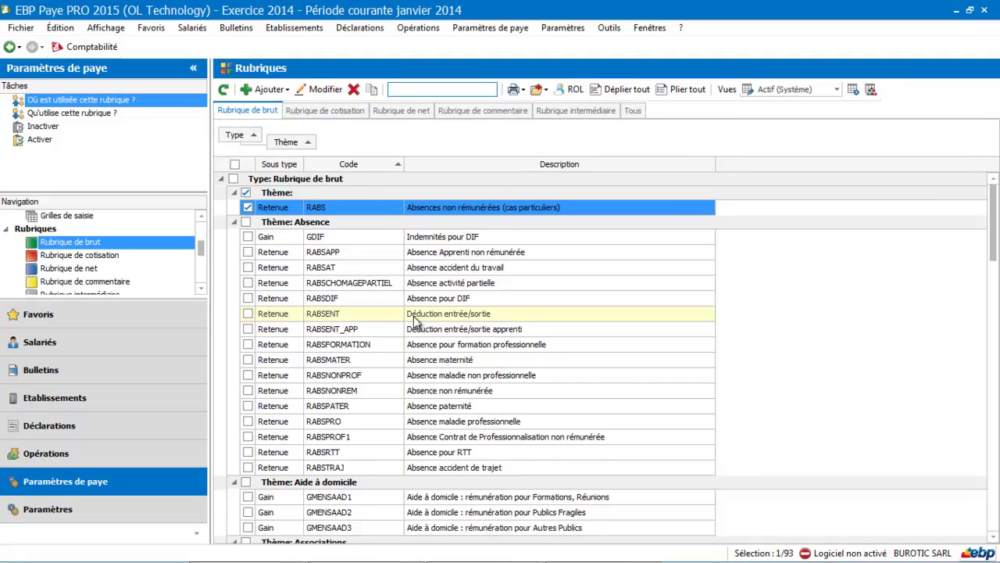
click(312, 141)
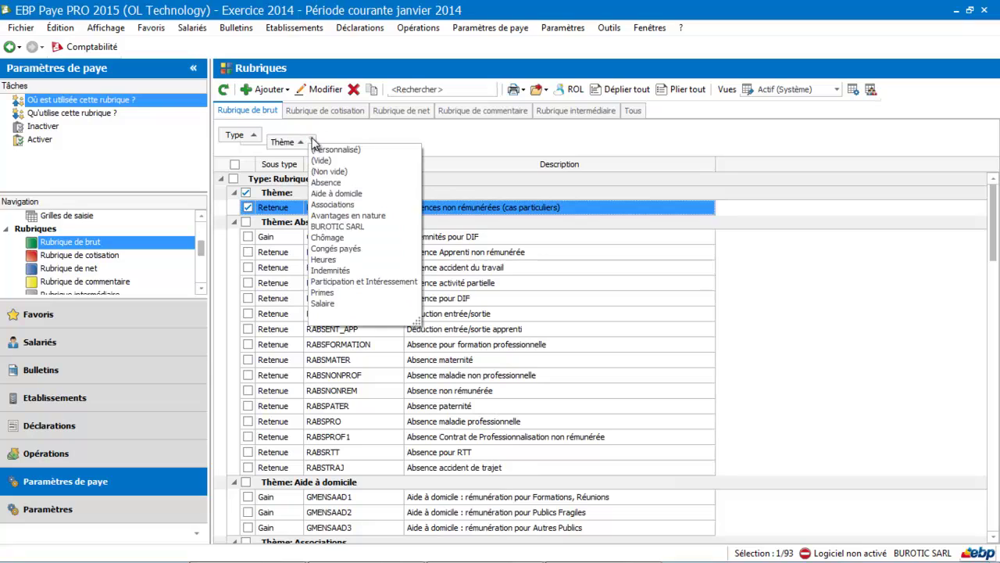
click(322, 303)
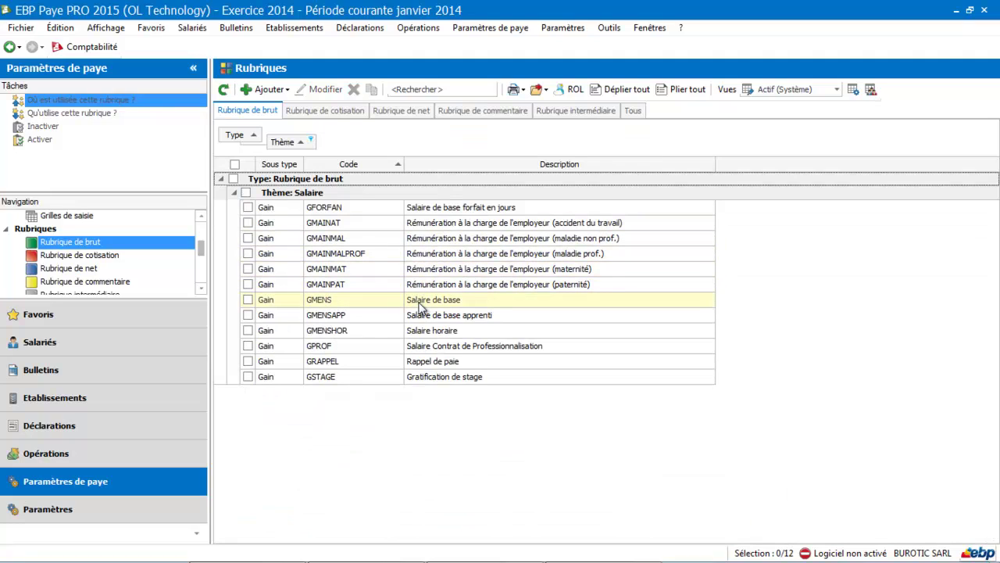
- Check the expense account assigned to the Salaire de base item (GMENS) and close its record
click(419, 302)
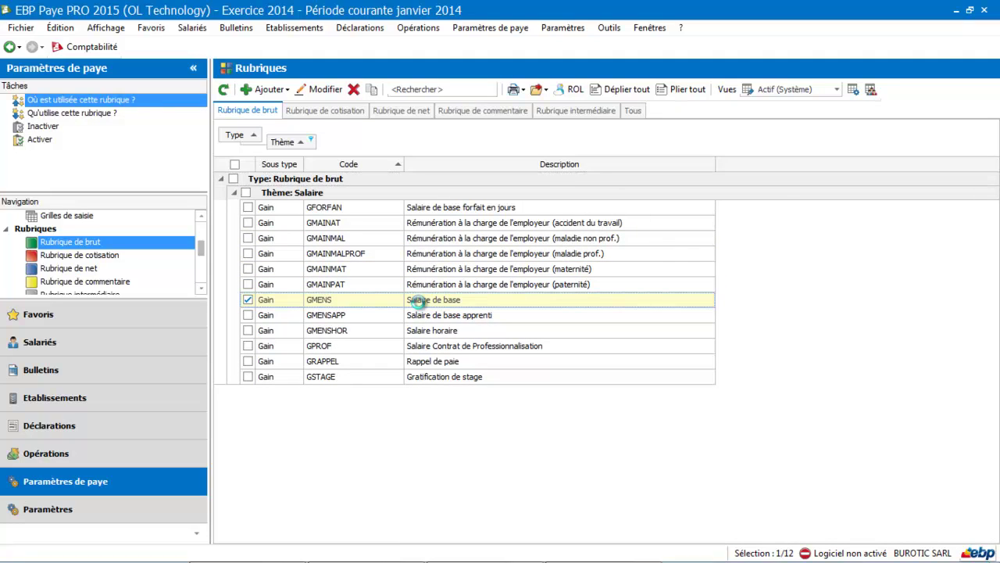
double_click(419, 302)
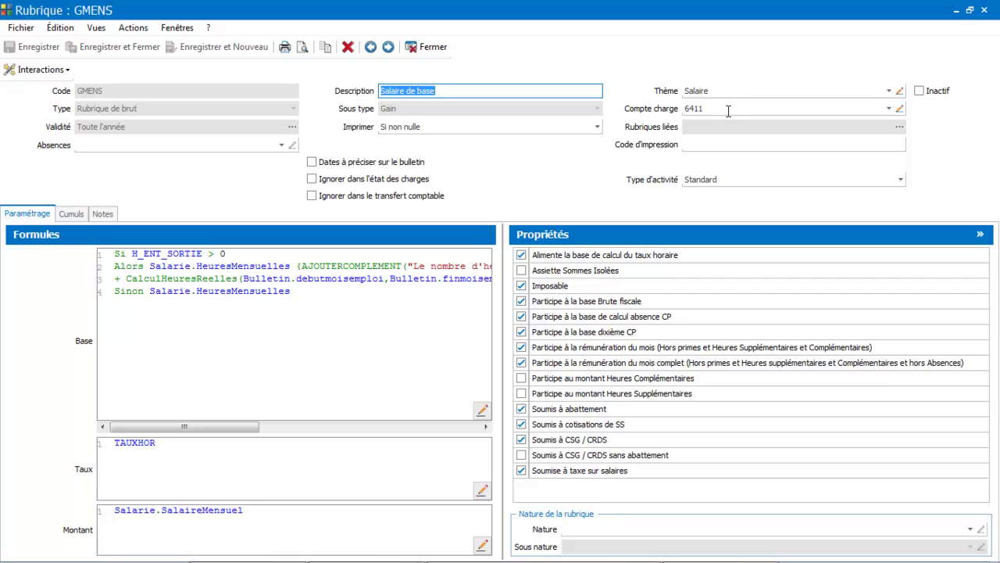
click(439, 50)
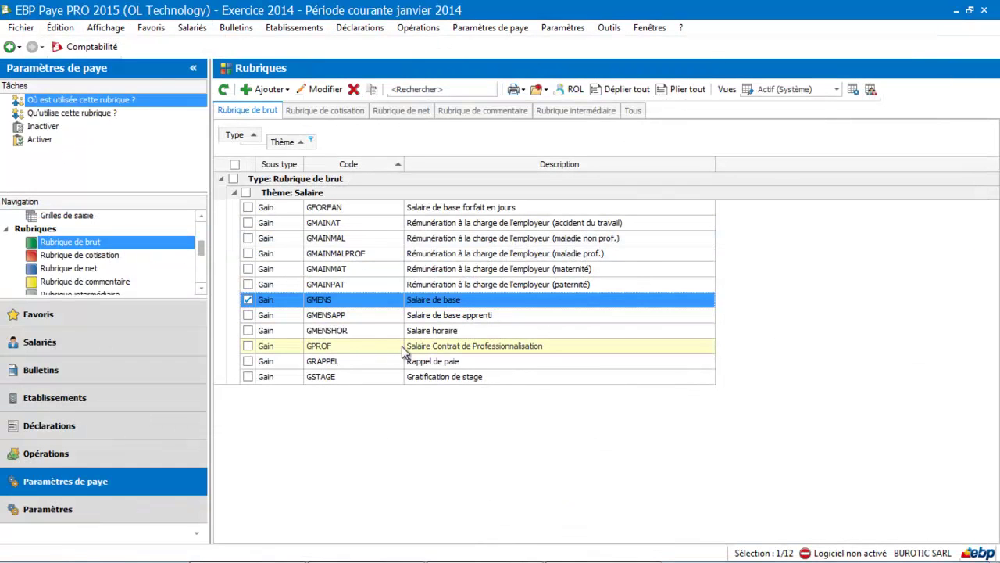
click(452, 298)
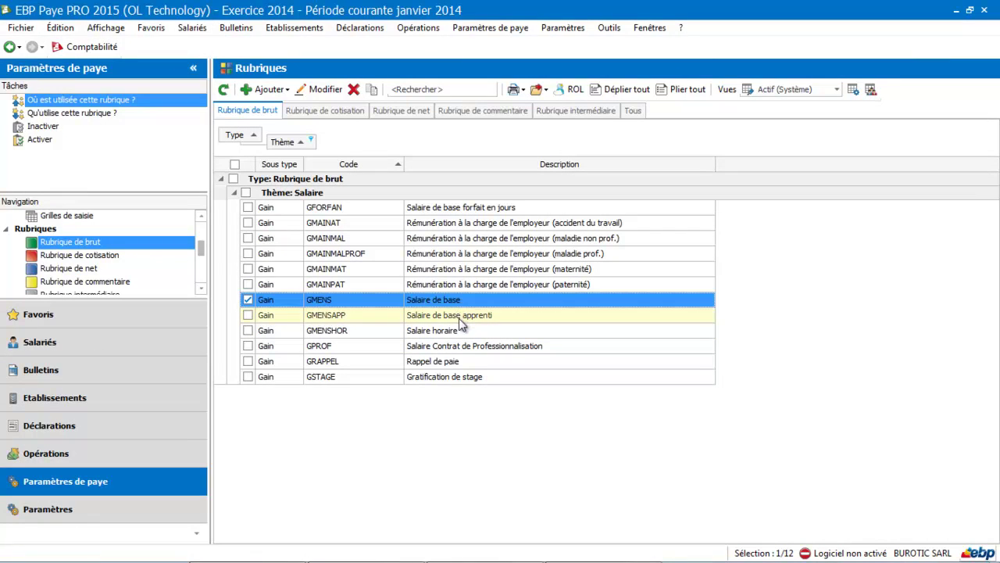
- Filter the gross pay items by the Primes theme and check the expense account of Prime d'ancienneté (GPANC)
click(311, 142)
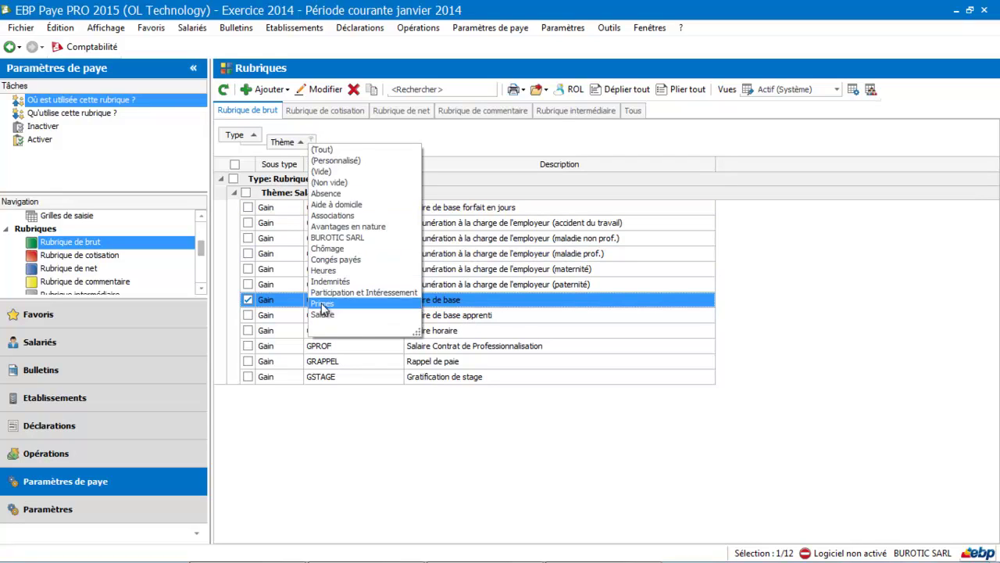
click(353, 306)
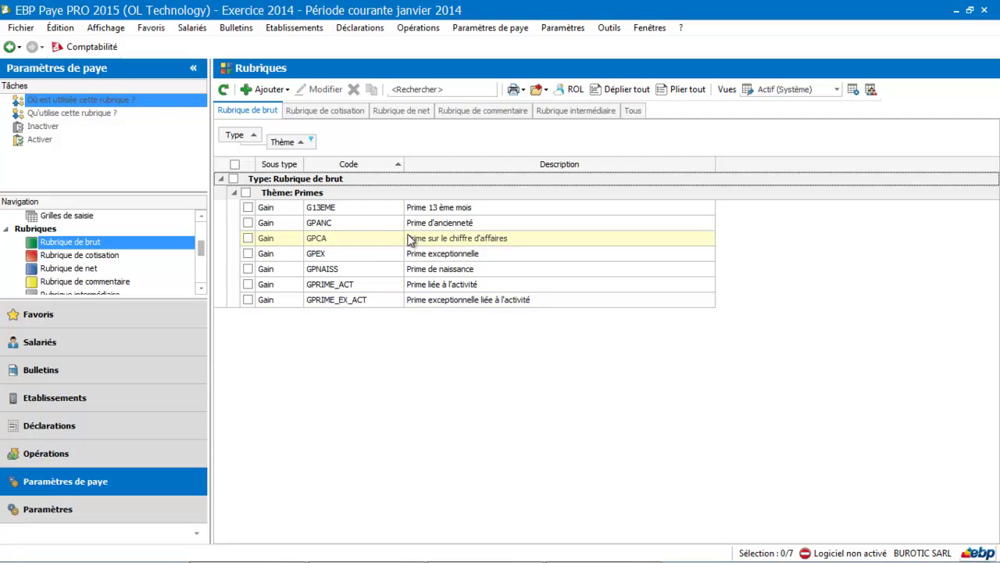
click(431, 222)
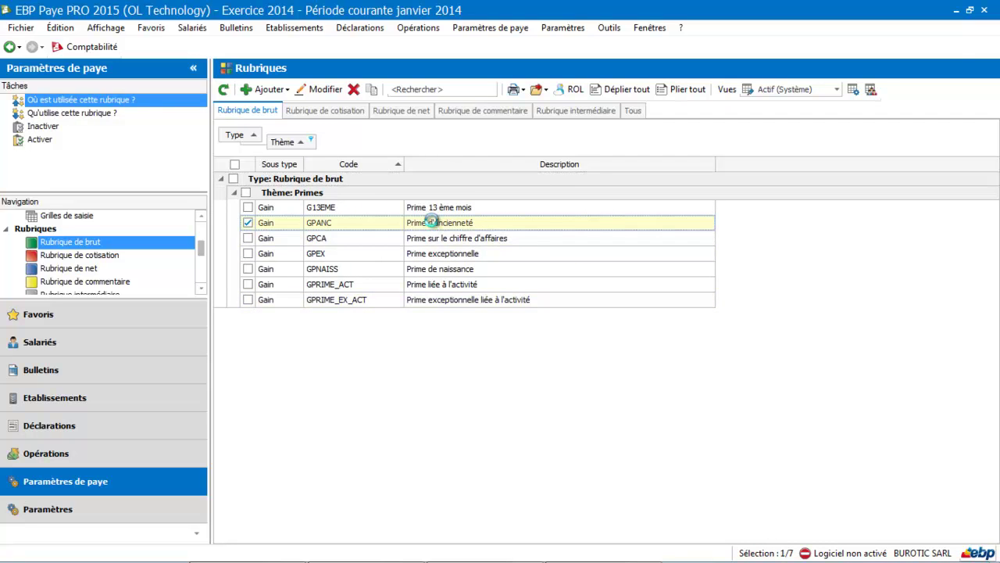
double_click(431, 222)
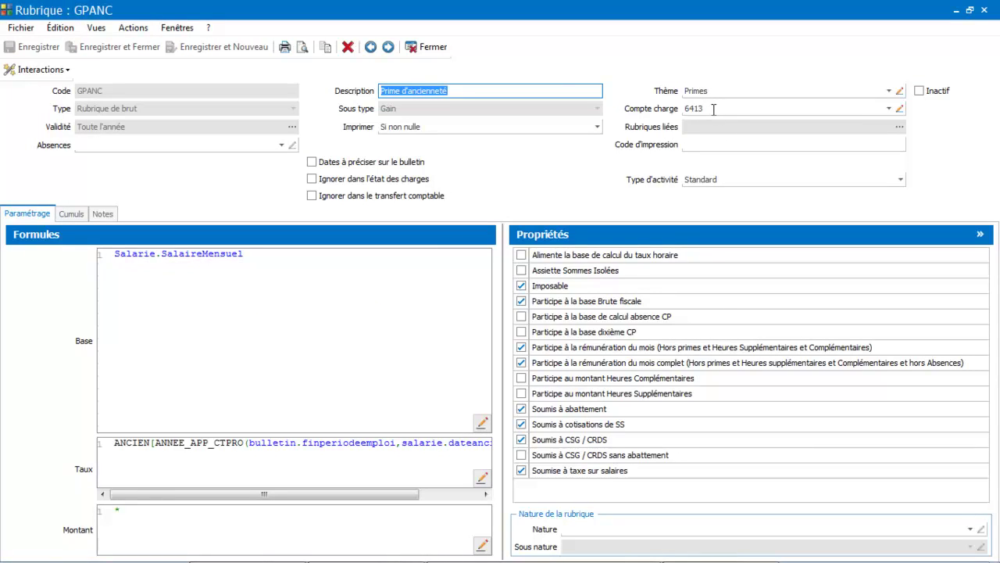
click(433, 47)
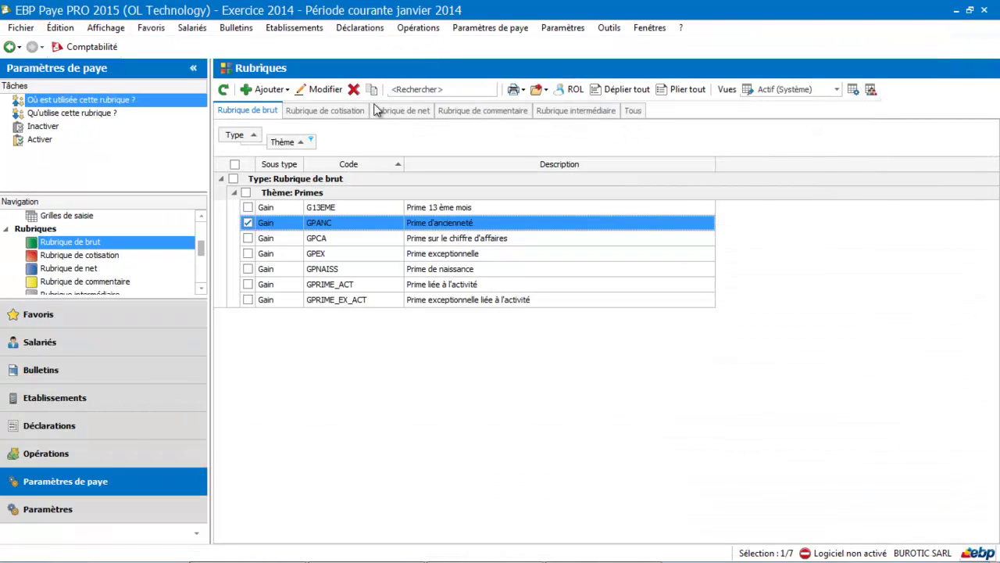
- Show the net pay items (Rubrique de net) and filter them by the Retenue theme
click(86, 268)
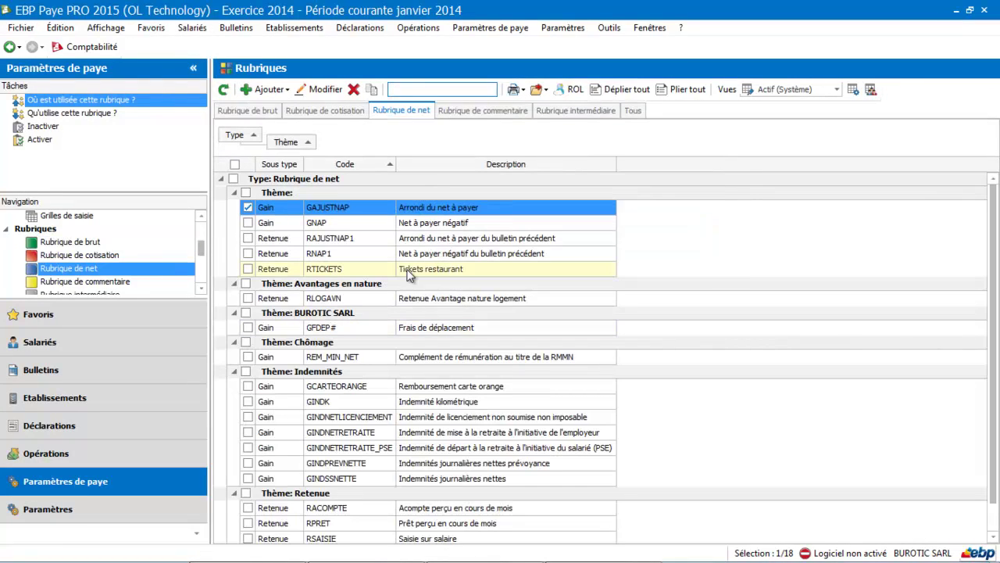
click(310, 142)
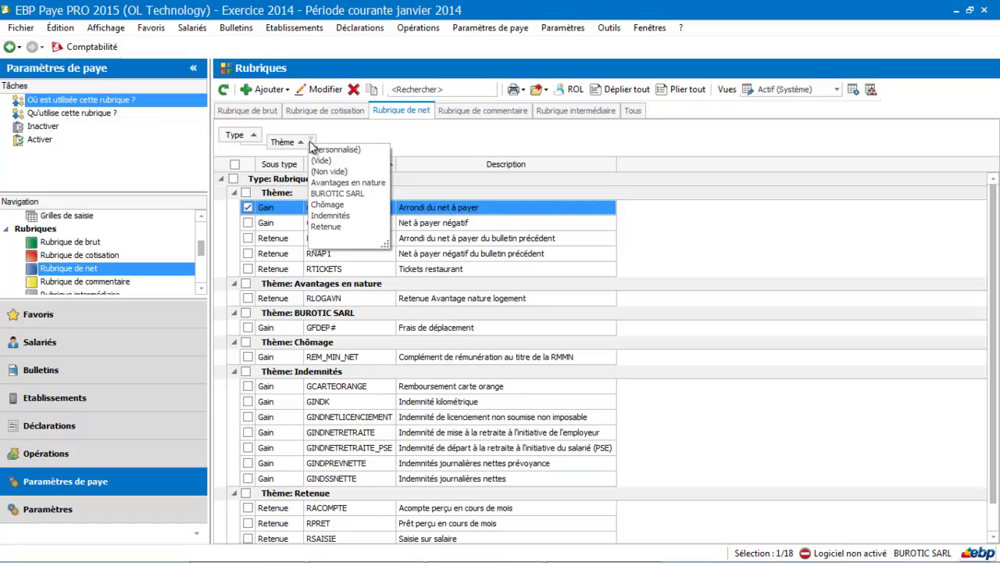
click(338, 227)
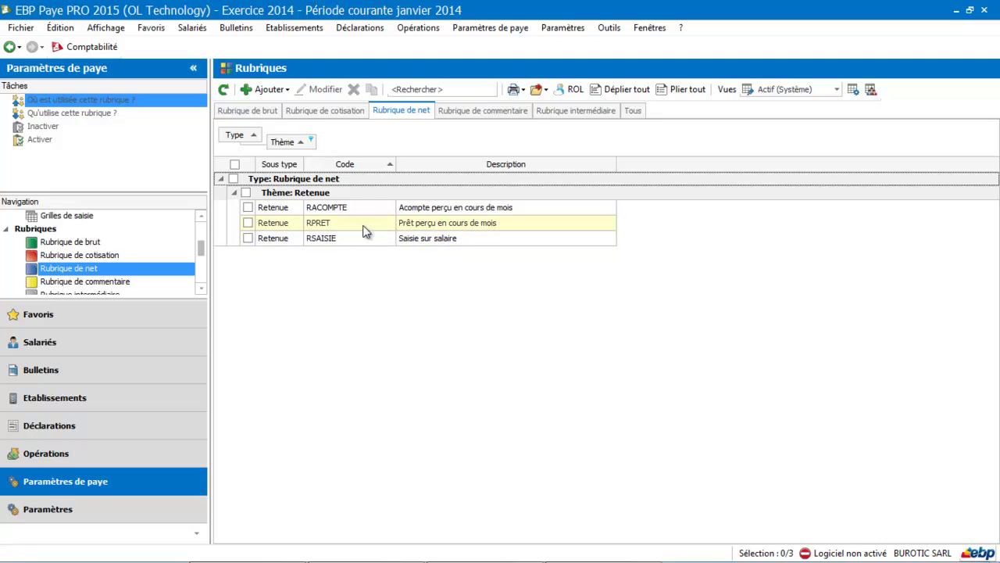
- Filter the net pay items by the Indemnités theme and open Indemnités journalières nettes (GINDSSNETTE) to check its expense account
click(311, 142)
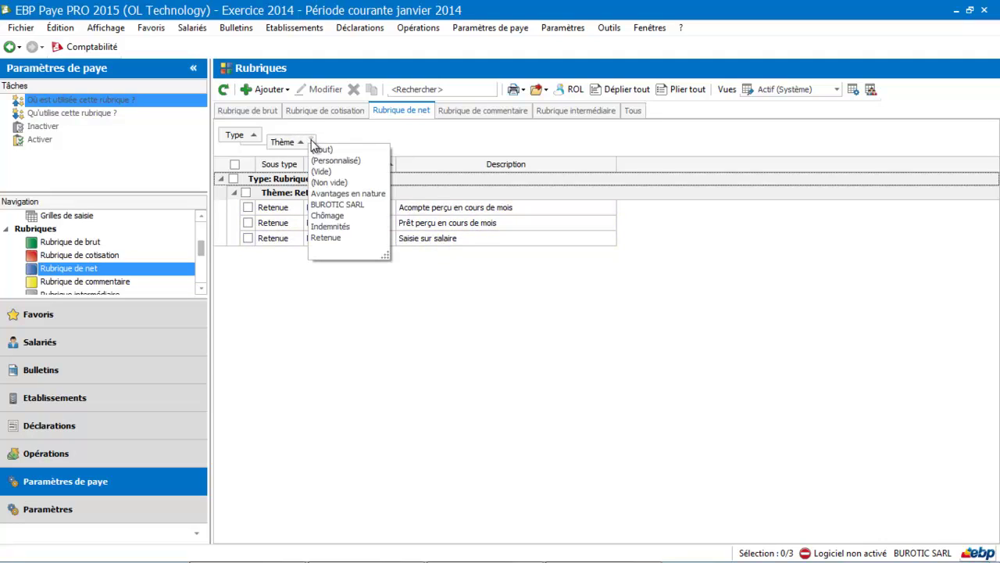
click(340, 237)
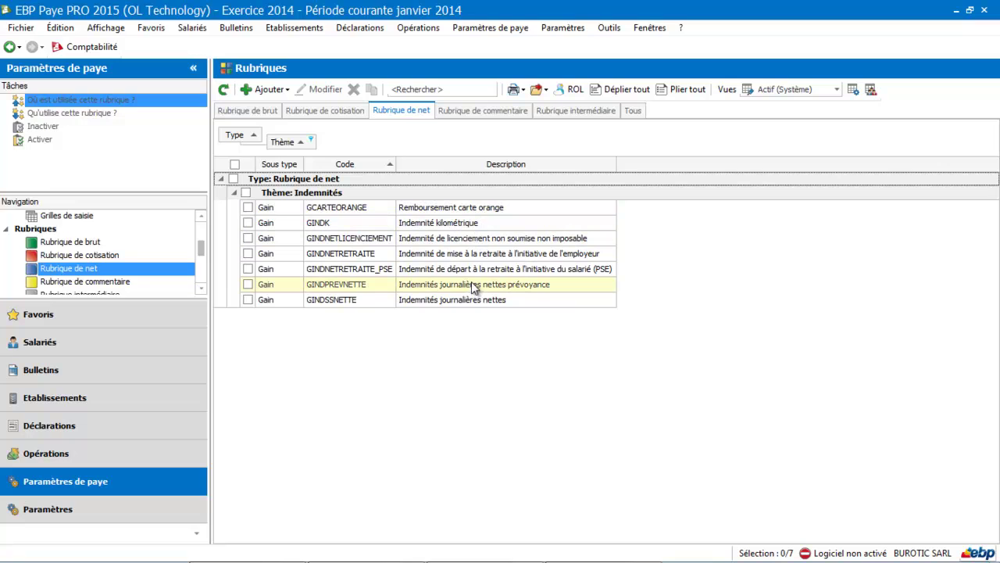
click(469, 302)
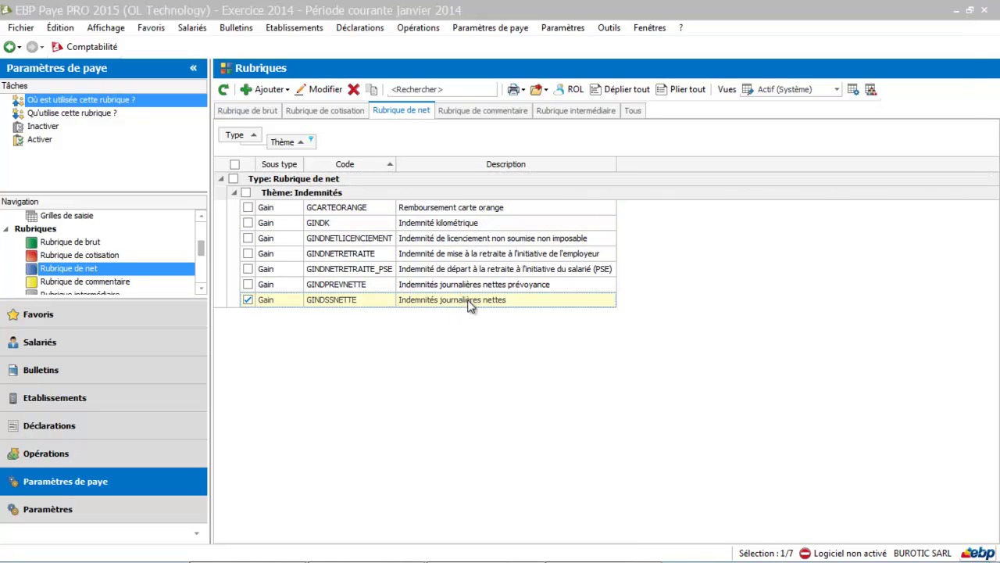
double_click(469, 302)
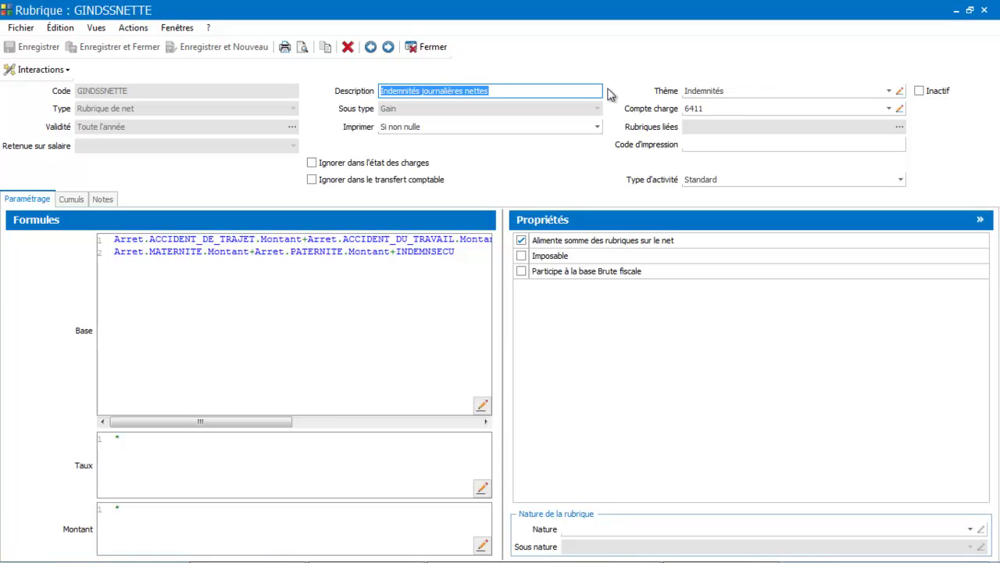
- Close the Indemnités journalières nettes record and start the accounting transfer assistant, keeping janvier 2014 as the transfer period
click(435, 47)
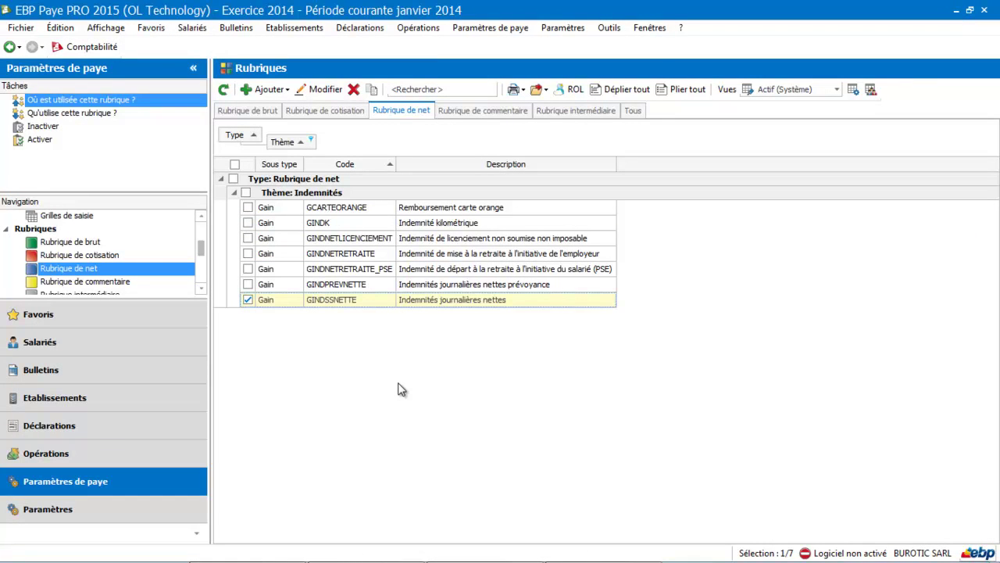
click(129, 455)
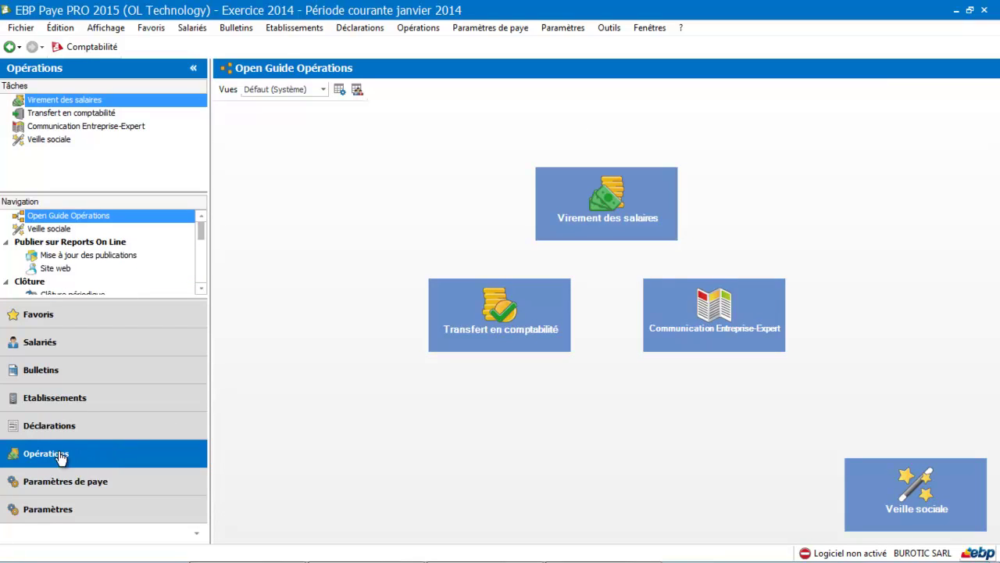
click(505, 313)
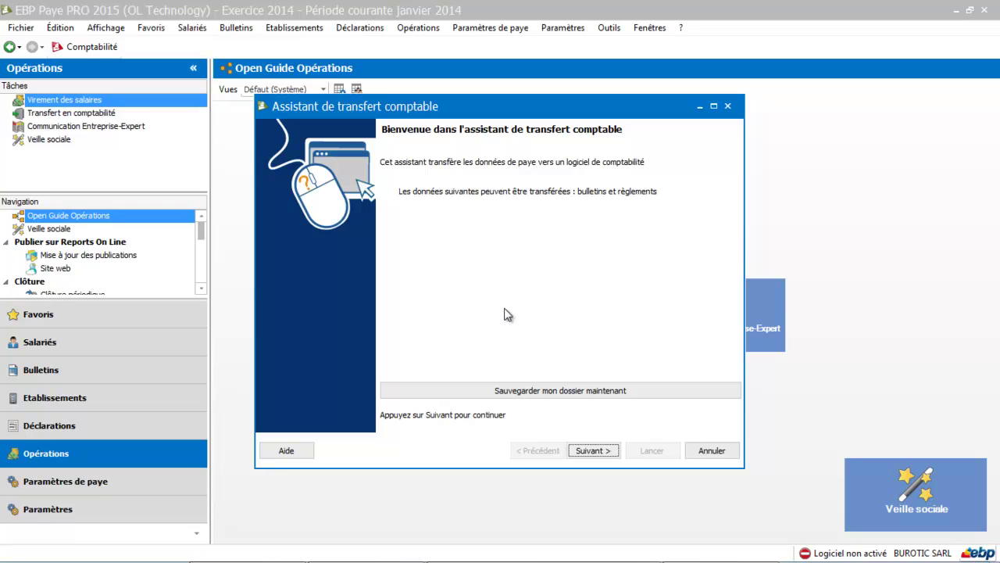
click(593, 450)
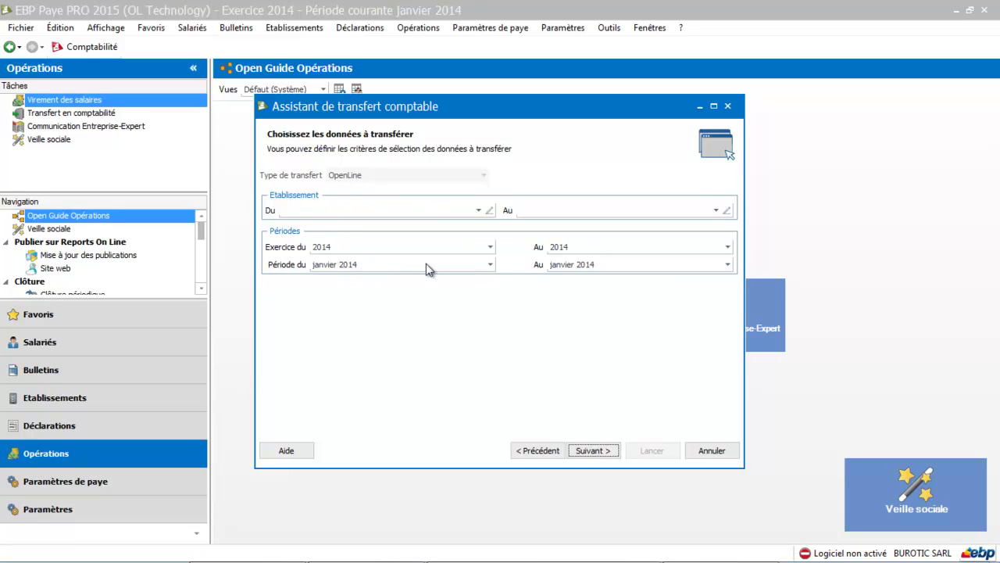
click(596, 449)
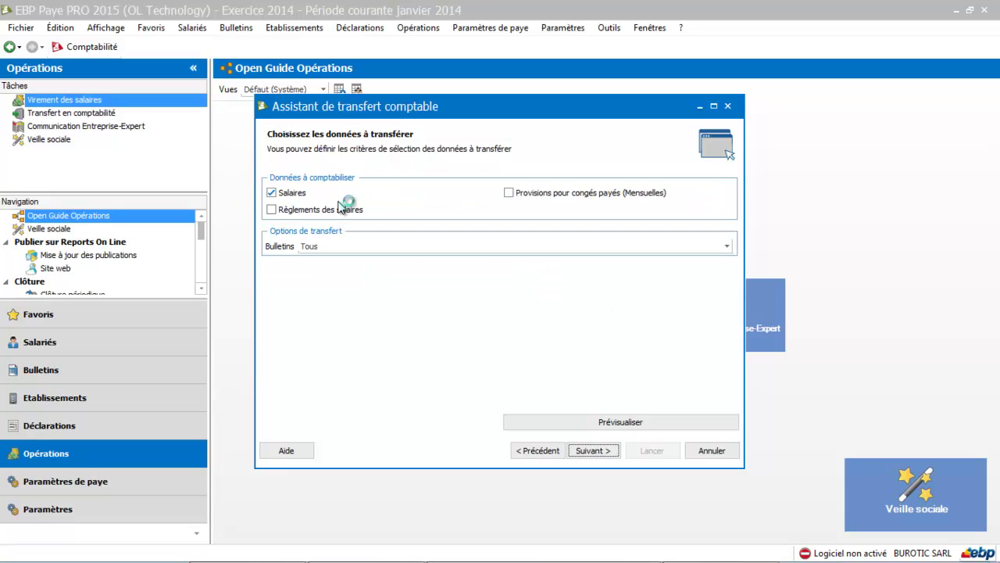
- Add Règlements des salaires and Provisions pour congés payés (Mensuelles) to the data to post, and try to run the accounting transfer
click(274, 212)
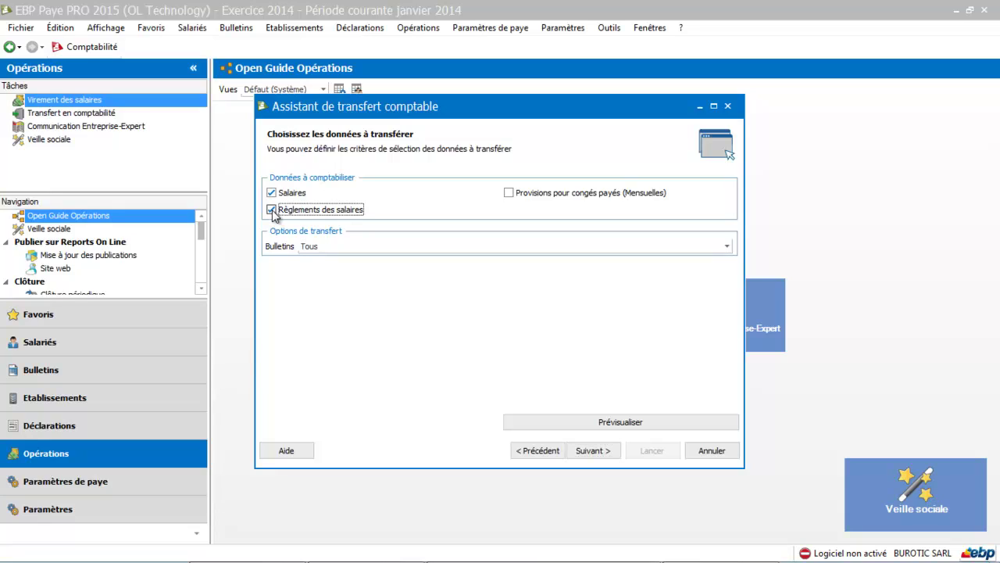
click(509, 193)
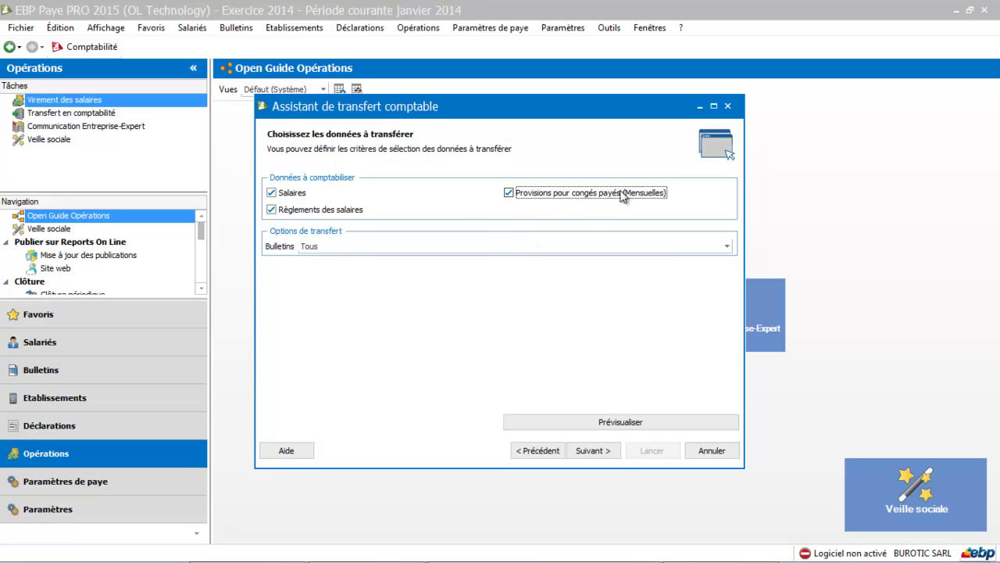
click(604, 452)
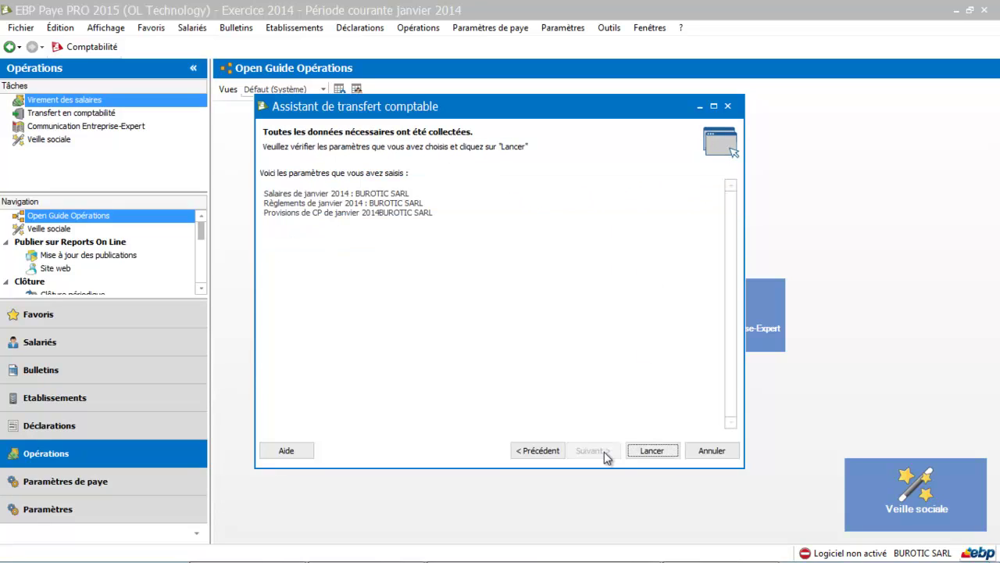
click(653, 453)
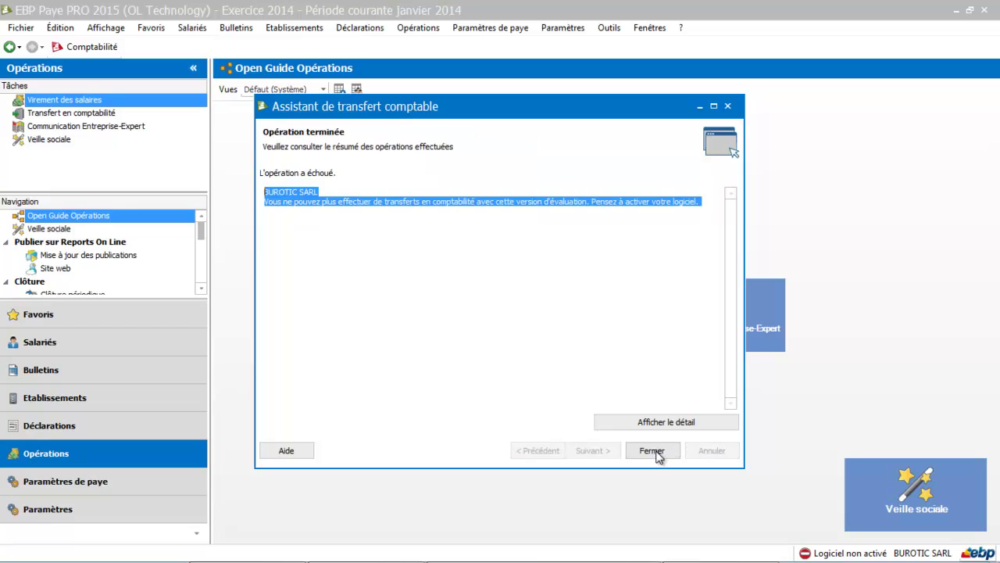
click(656, 455)
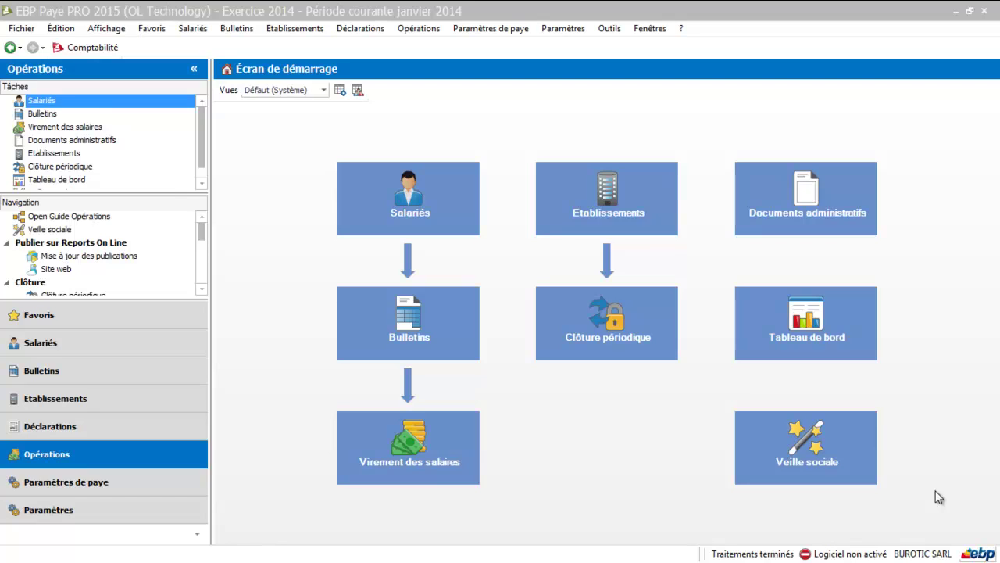
- Switch to EBP Comptabilité, examine the payroll entries in the OD journal for janvier 2014, and close the journal
click(84, 48)
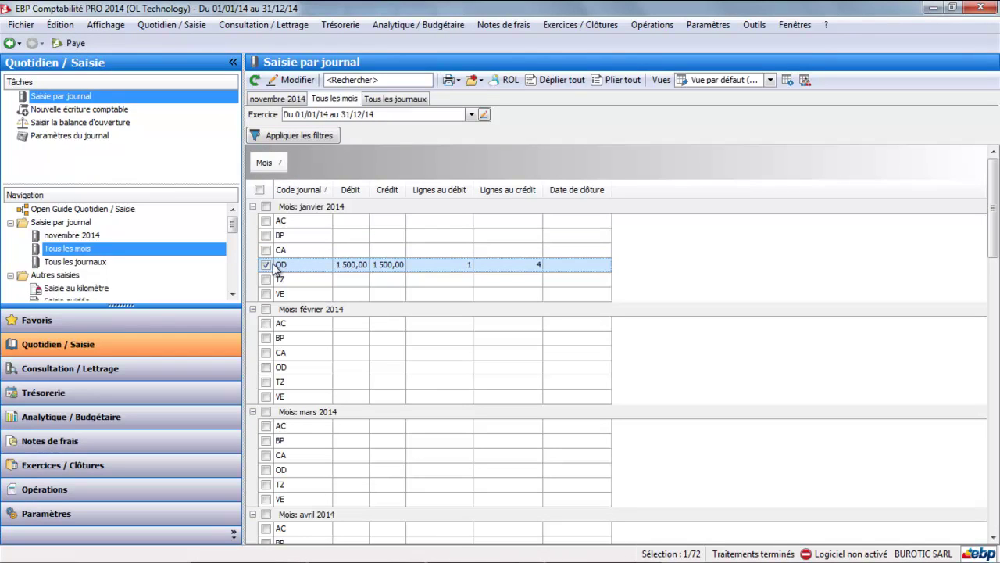
double_click(346, 265)
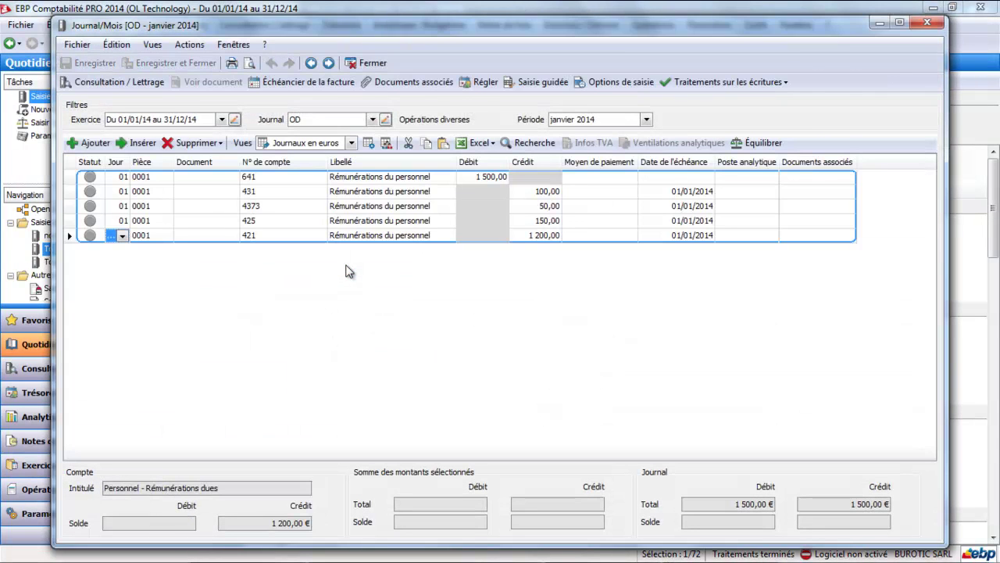
click(383, 67)
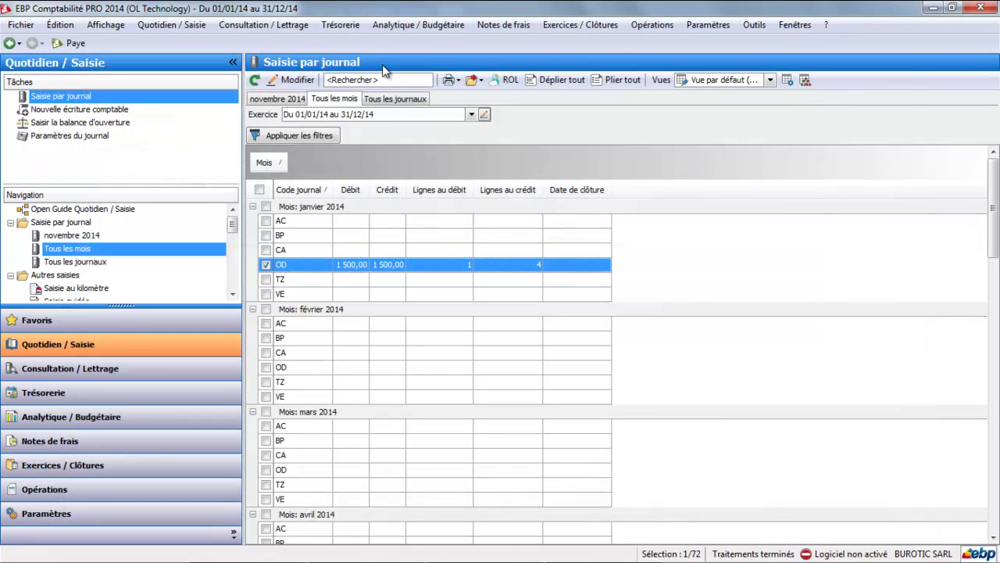